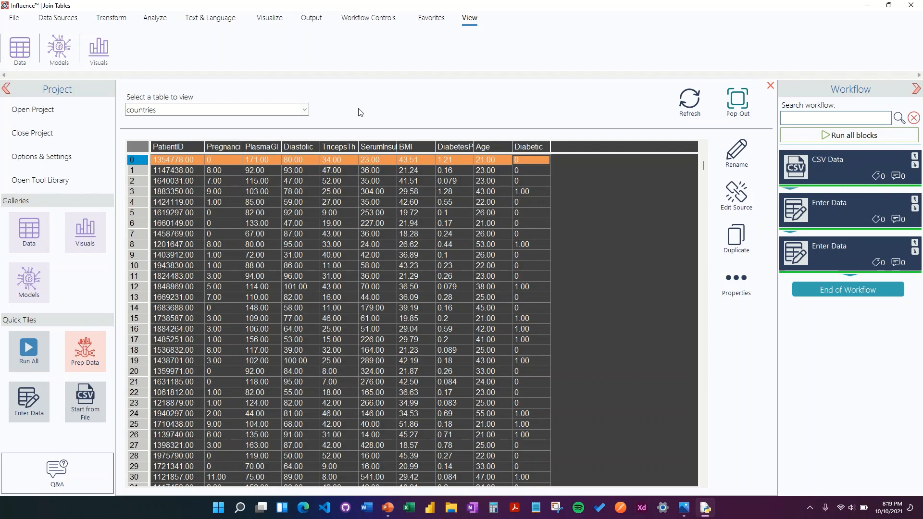
Step: Look through the codes, more-codes and countries tables to compare their columns and rows
left_click(305, 110)
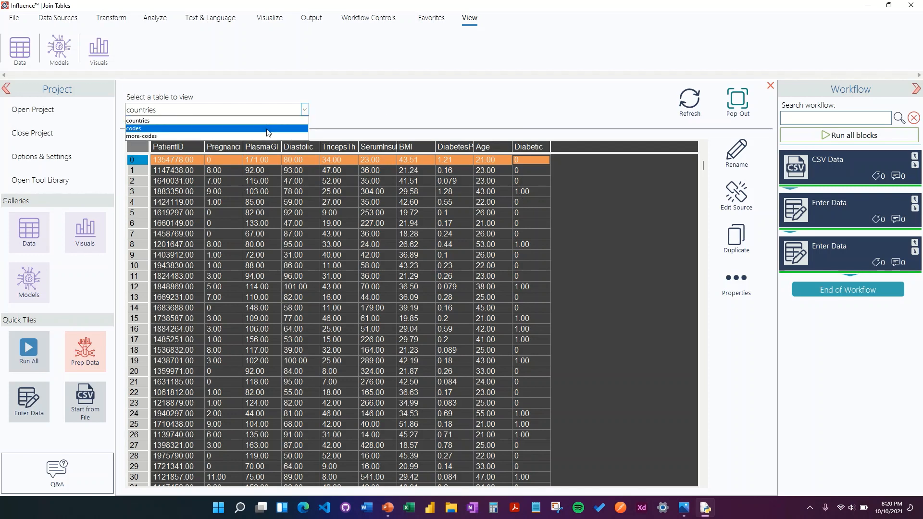
left_click(268, 130)
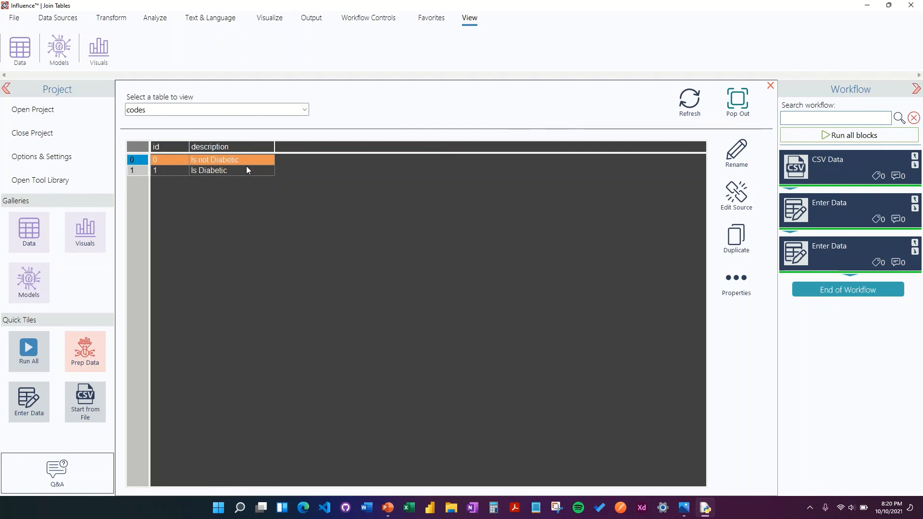
left_click(305, 110)
left_click(224, 120)
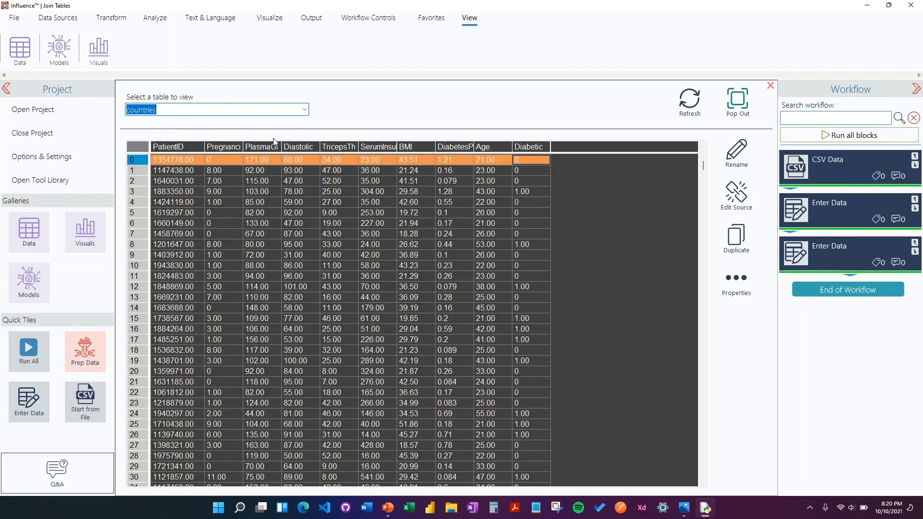
left_click(305, 110)
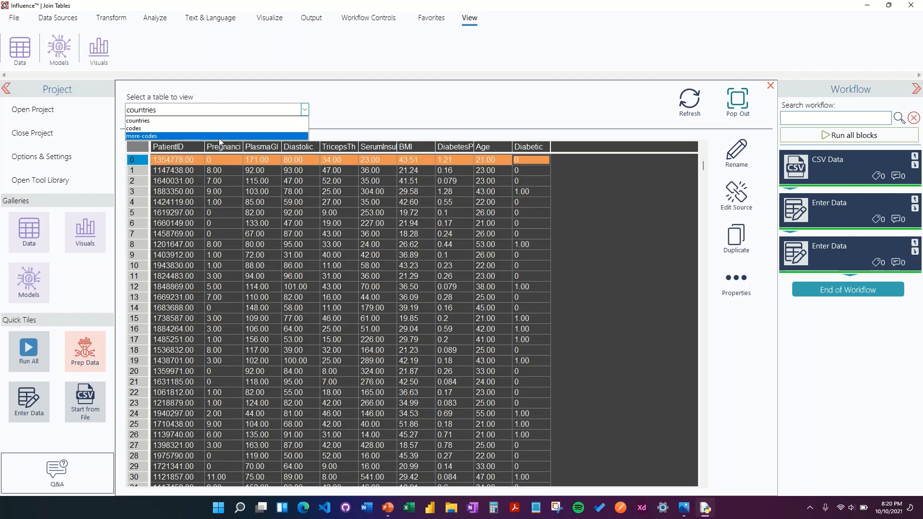
left_click(219, 138)
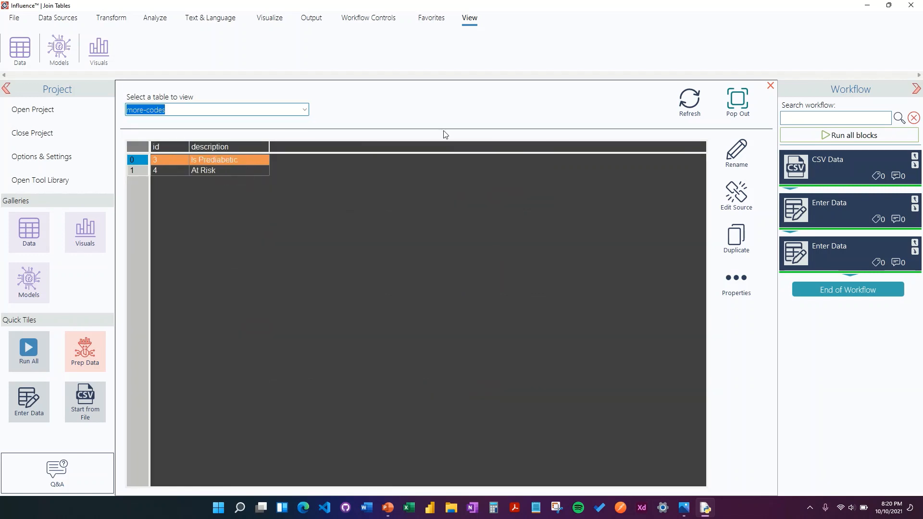
left_click(305, 111)
left_click(269, 128)
left_click(304, 110)
left_click(144, 121)
Step: Add a Join block at the end of the workflow and choose codes as its right table
left_click(109, 19)
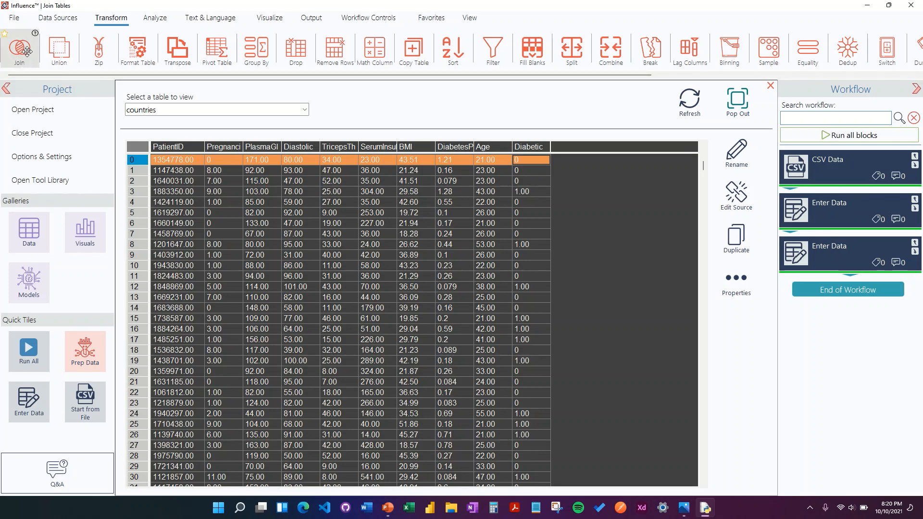
left_click_drag(22, 48, 792, 279)
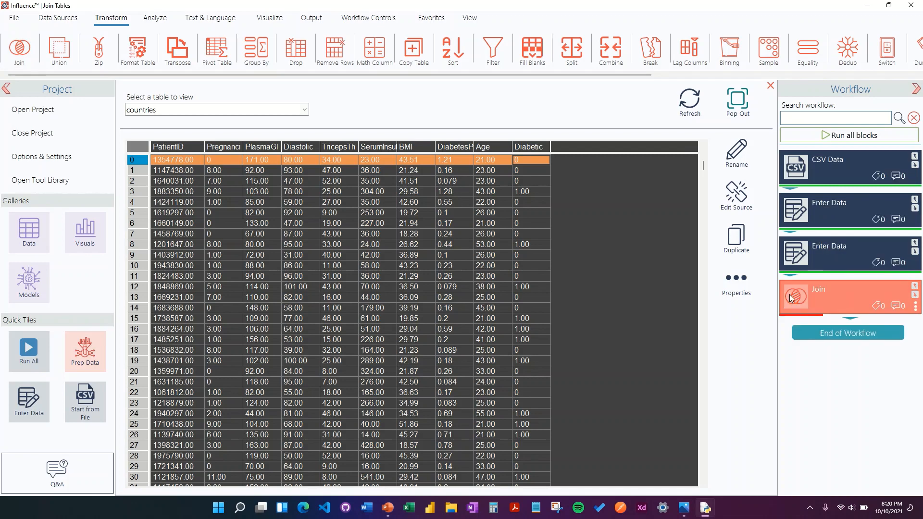
left_click(736, 278)
left_click(724, 292)
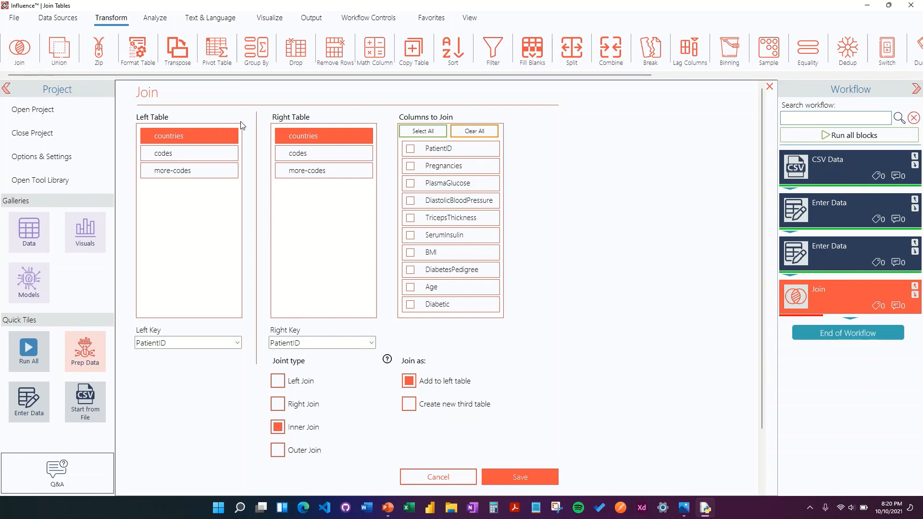
left_click(306, 154)
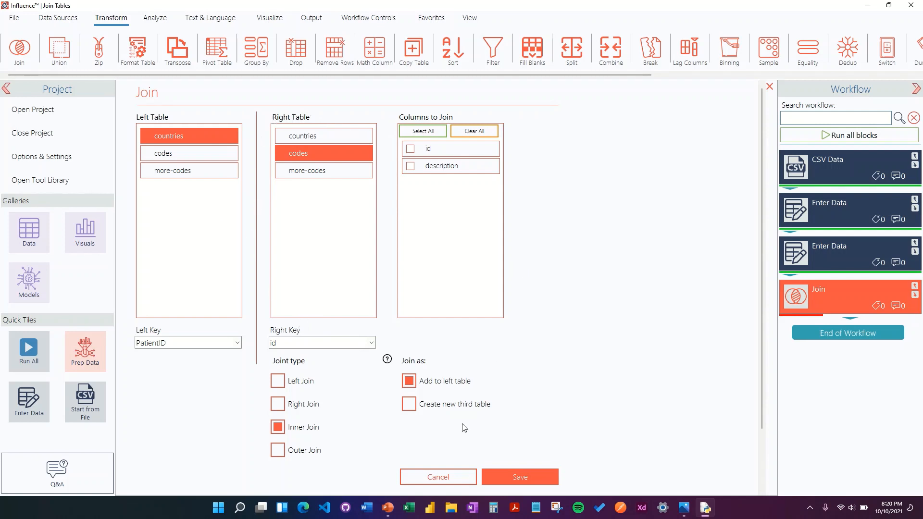
left_click(440, 404)
scroll(641, 375, "down", 2)
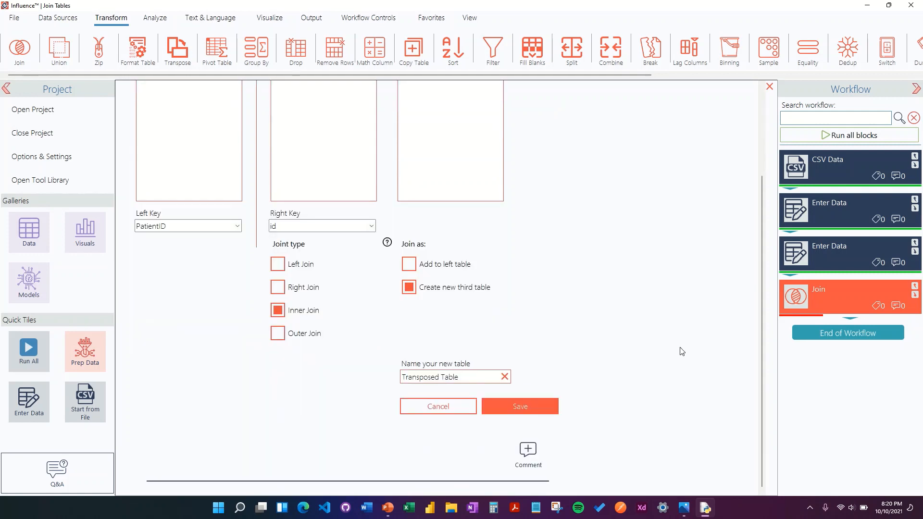
scroll(619, 363, "up", 2)
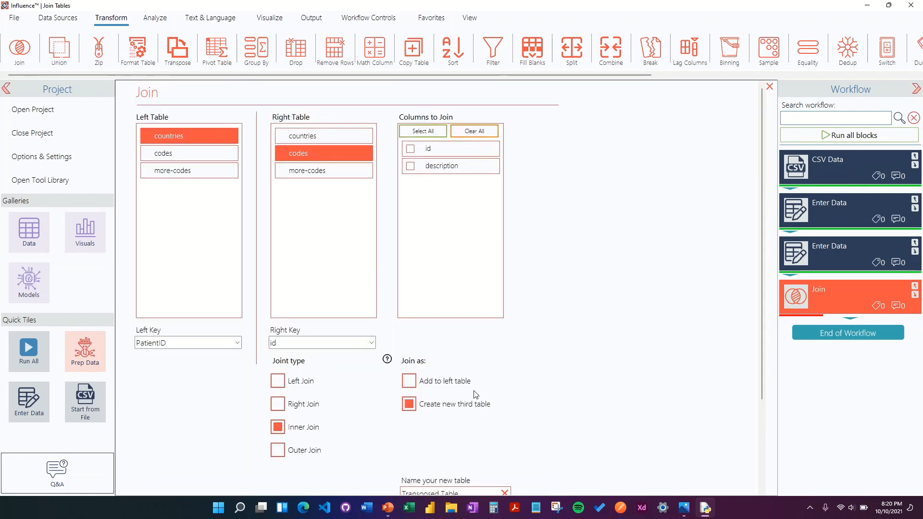
left_click(408, 381)
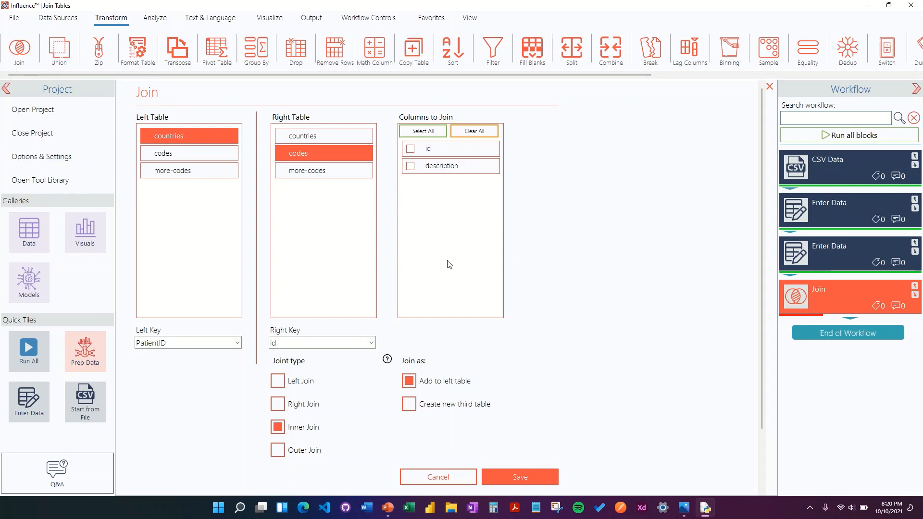
Step: Include the description column in the join, set the left key to Diabetic, and save the configuration
left_click(411, 168)
scroll(625, 231, "down", 3)
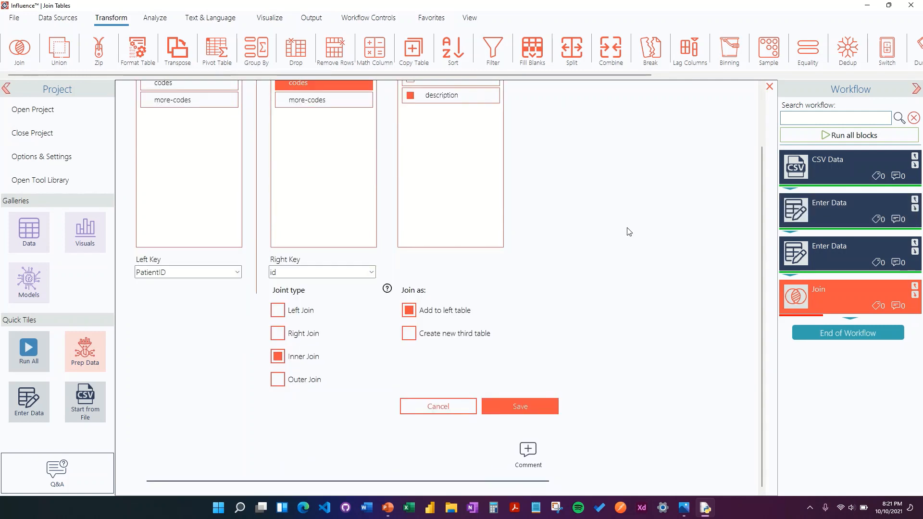
left_click(238, 273)
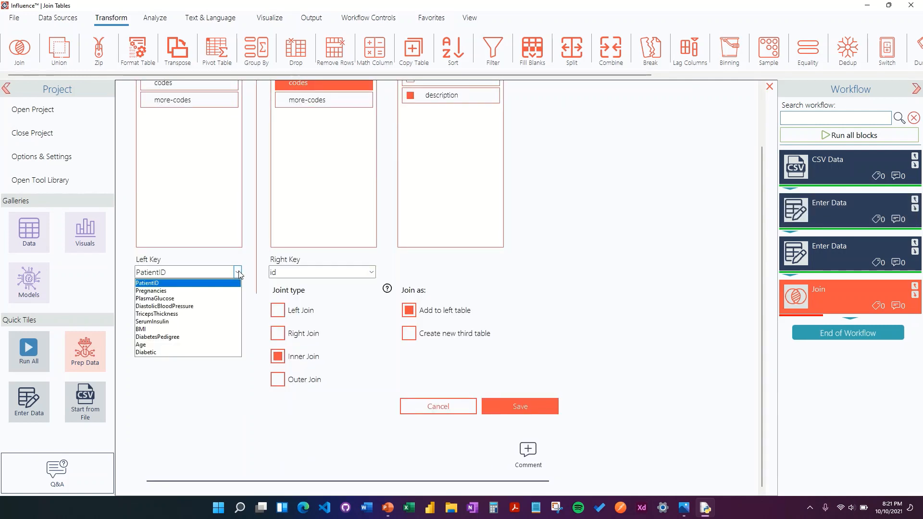
left_click(157, 353)
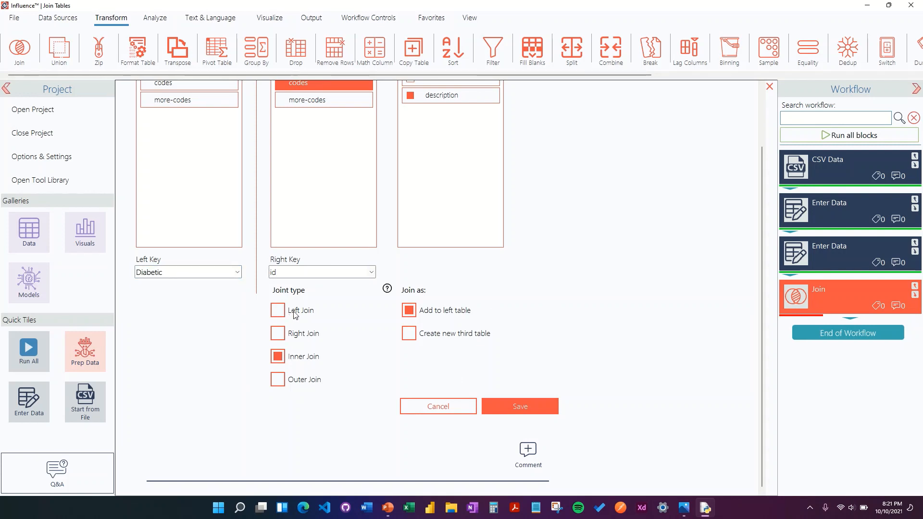
left_click(536, 407)
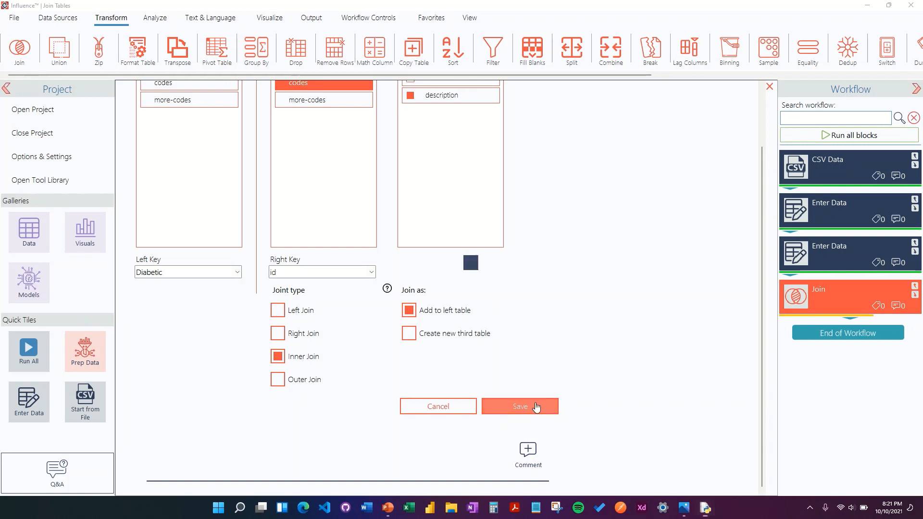
Step: Execute the Join block and open the joined countries table in the data view
right_click(782, 283)
left_click(704, 307)
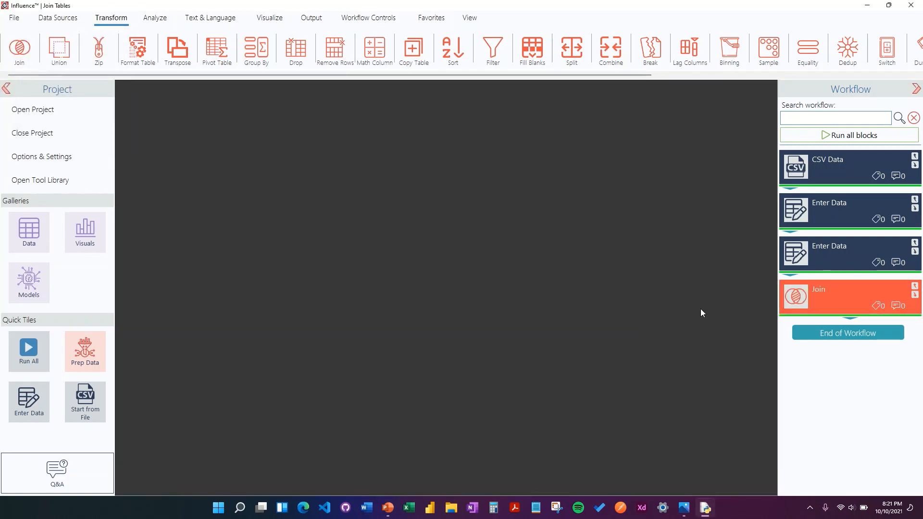
left_click(474, 19)
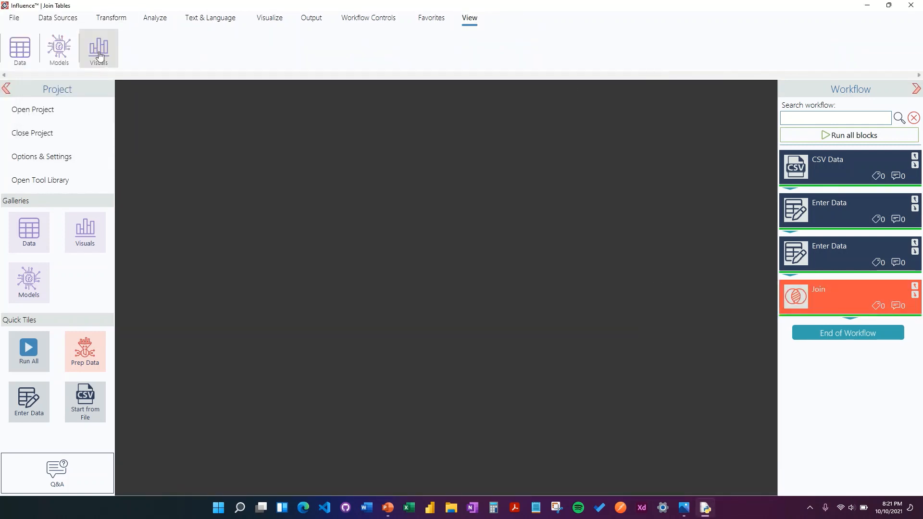
left_click(20, 49)
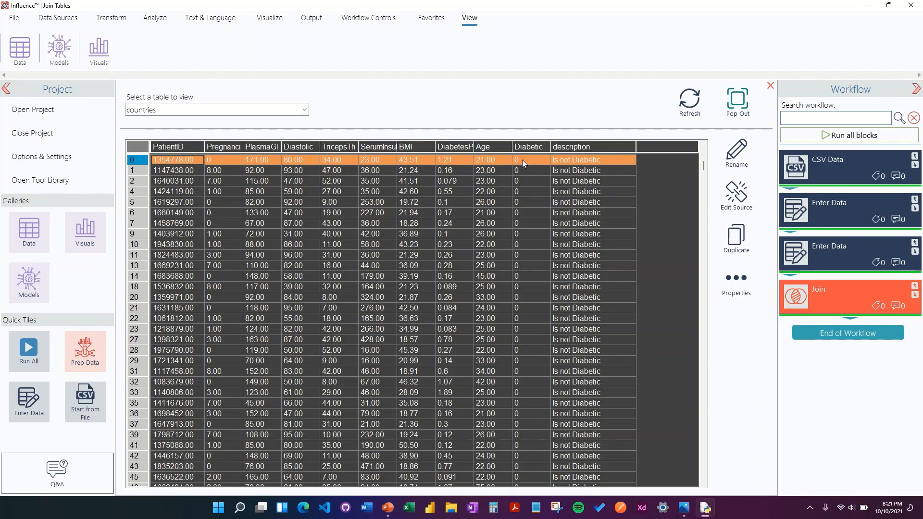
Step: Sort the countries table by Diabetic in descending and again in ascending order to check the description values
right_click(530, 146)
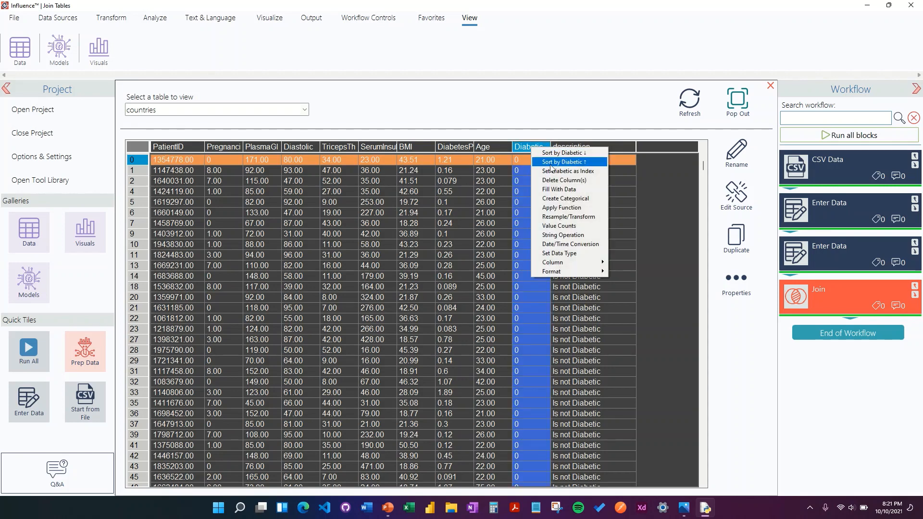
left_click(563, 162)
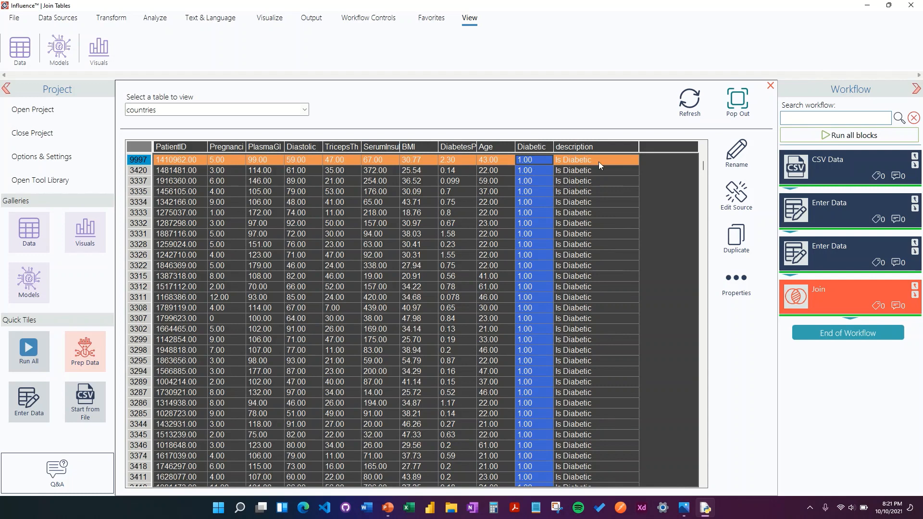
right_click(546, 148)
left_click(571, 154)
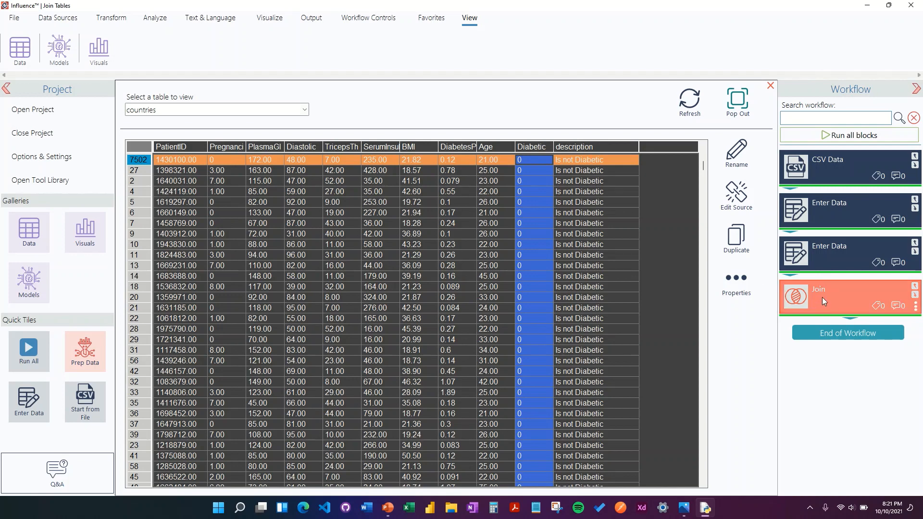
Step: Close the table view and delete the Join block from the workflow
left_click(771, 85)
right_click(841, 301)
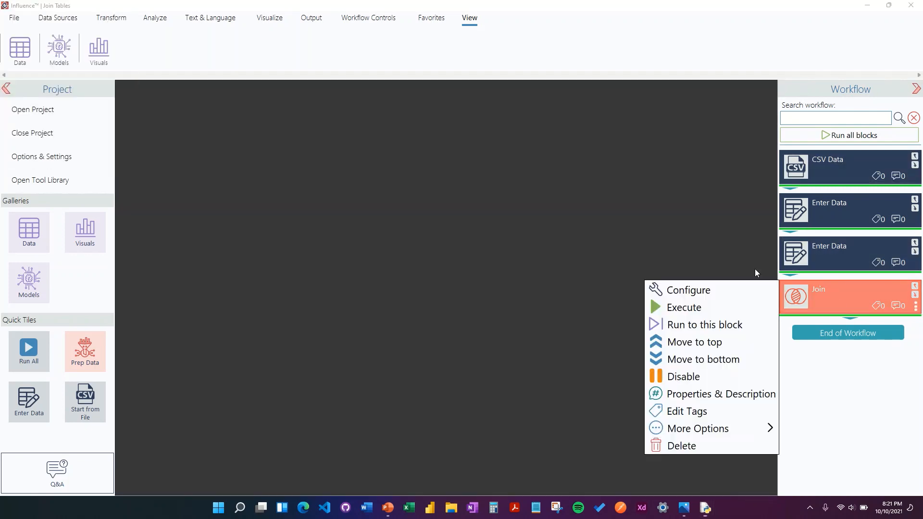
left_click(691, 445)
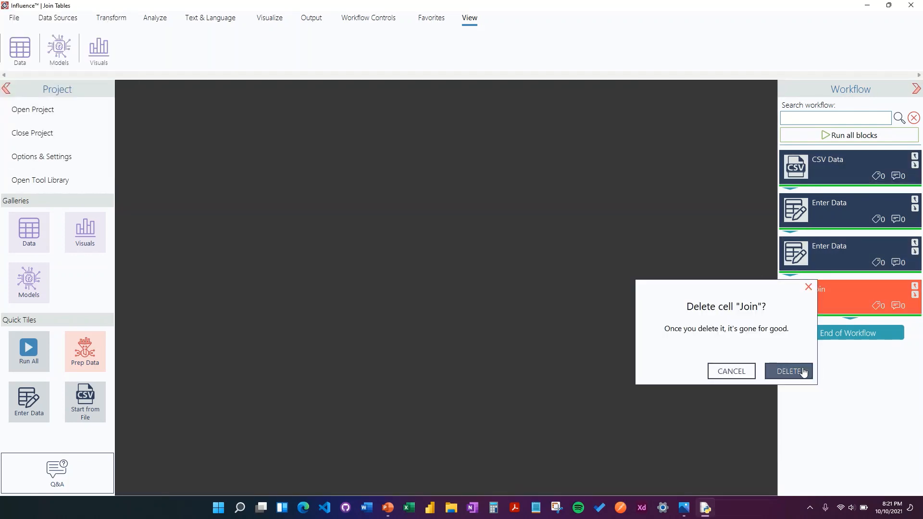
left_click(775, 375)
Step: Add a Union block at the end of the workflow and open its configuration
mouse_move(171, 4)
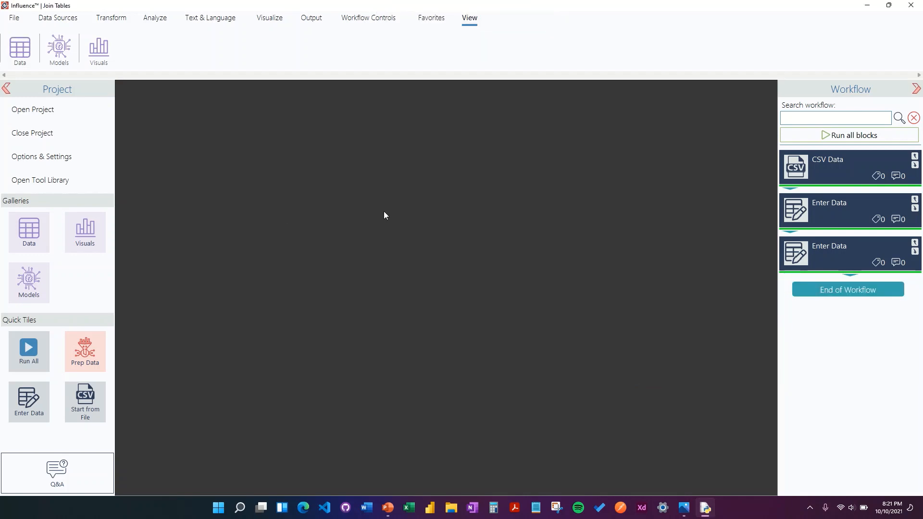
left_click(111, 18)
left_click_drag(59, 48, 808, 307)
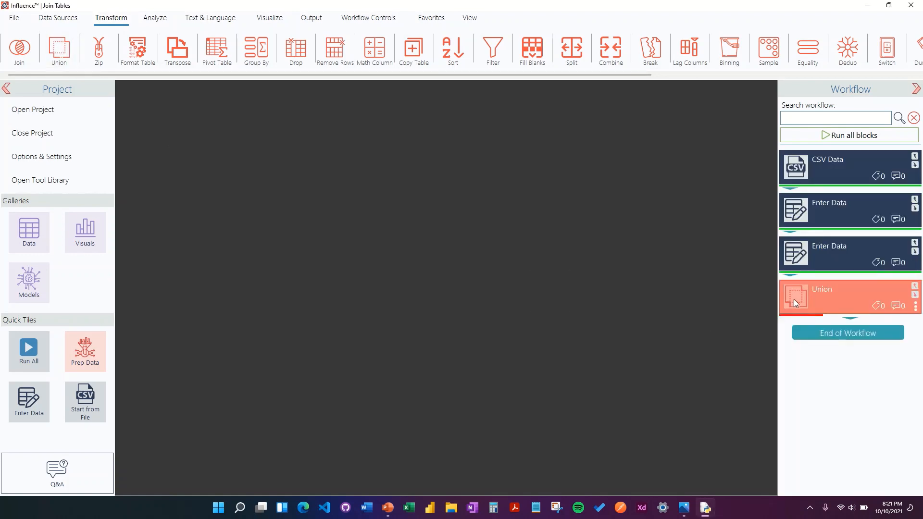
left_click(795, 299)
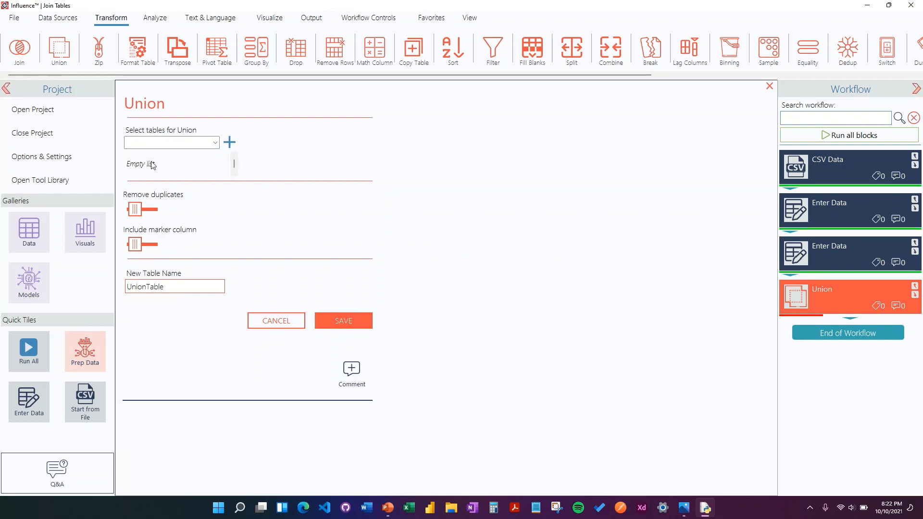
Step: Add the codes and more-codes tables to the union
left_click(215, 143)
left_click(187, 153)
left_click(230, 142)
left_click(215, 143)
left_click(181, 170)
left_click(230, 143)
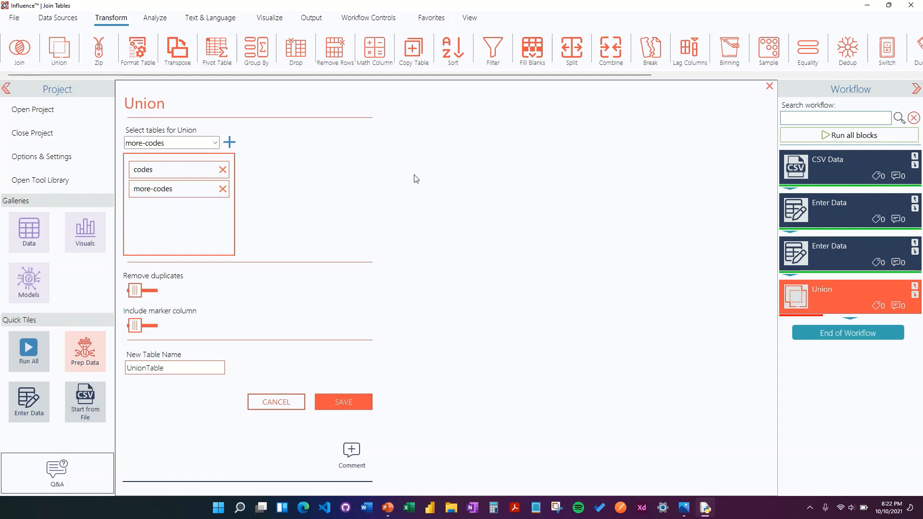
Step: Turn on Remove duplicates for the union and try out the marker column option
left_click(150, 292)
left_click(150, 293)
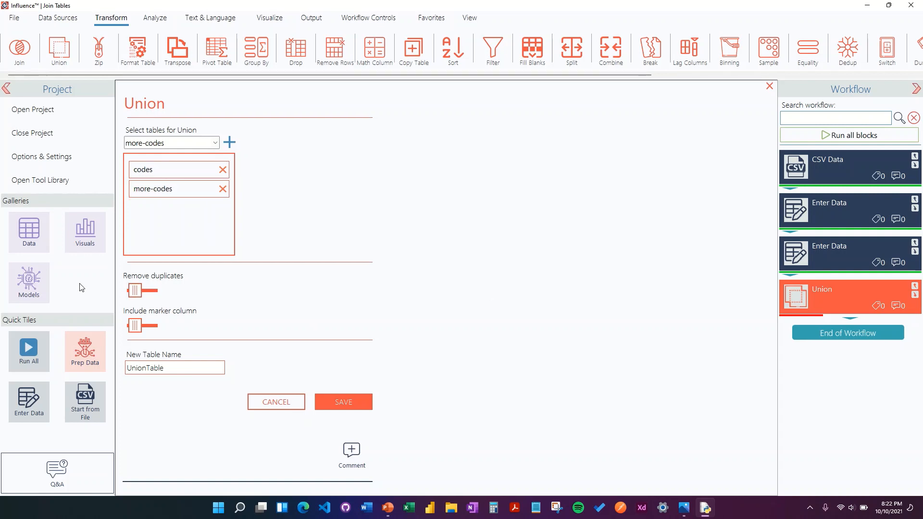
left_click(140, 290)
left_click(135, 328)
left_click(148, 326)
left_click(148, 326)
left_click(148, 326)
Step: Name the new table union-codes, include the marker column, and save the union configuration
double_click(173, 368)
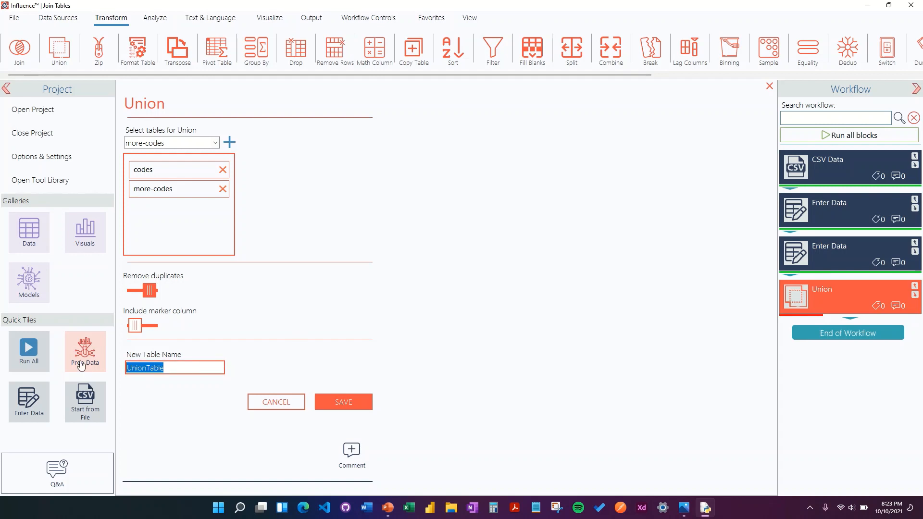
type("union-codes")
left_click(129, 327)
left_click(352, 404)
Step: Execute the Union block and display the union-codes table in the data view
left_click(802, 296)
left_click(718, 311)
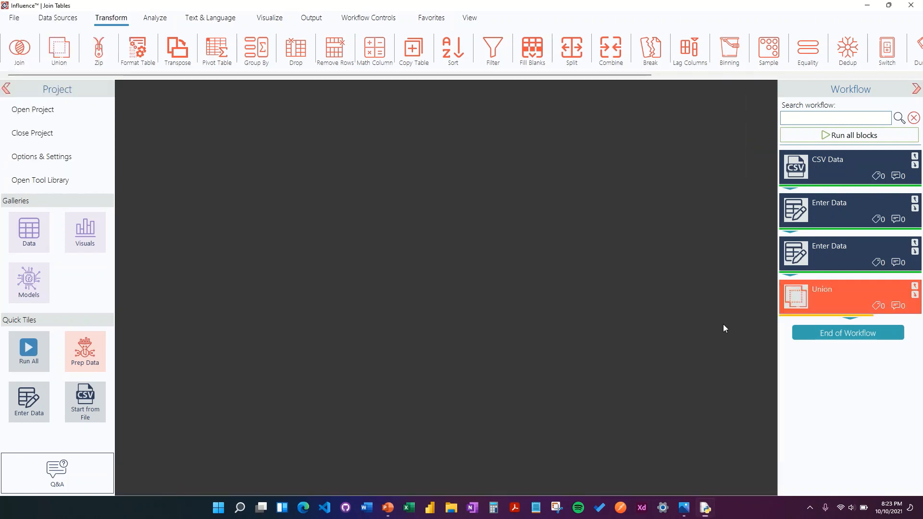
mouse_move(465, 13)
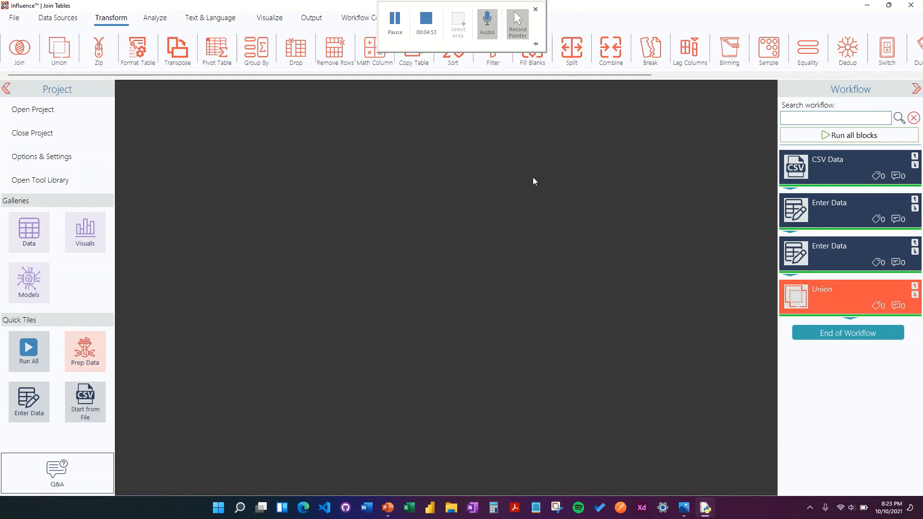
left_click(470, 18)
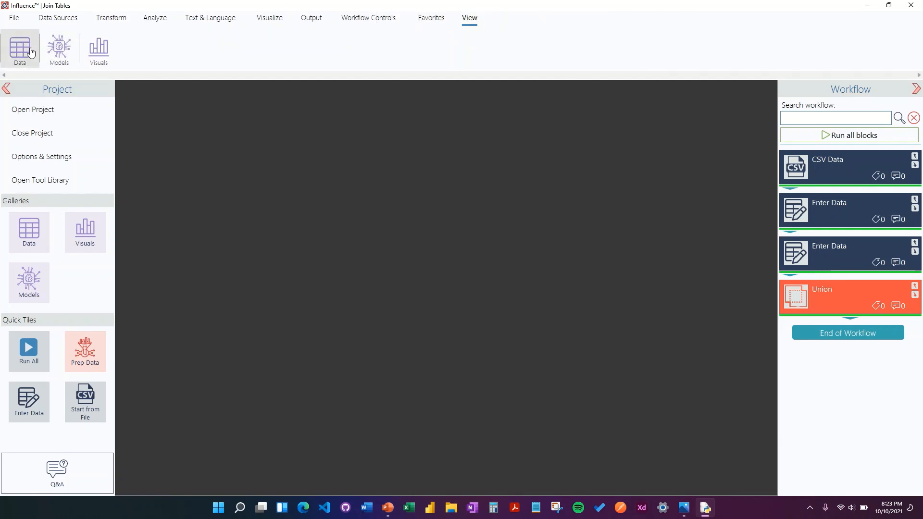
left_click(22, 49)
left_click(304, 110)
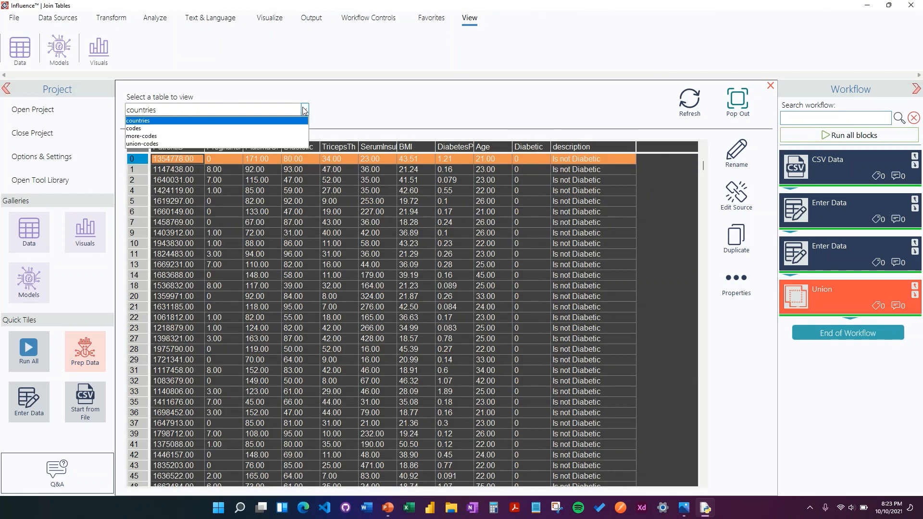
left_click(208, 143)
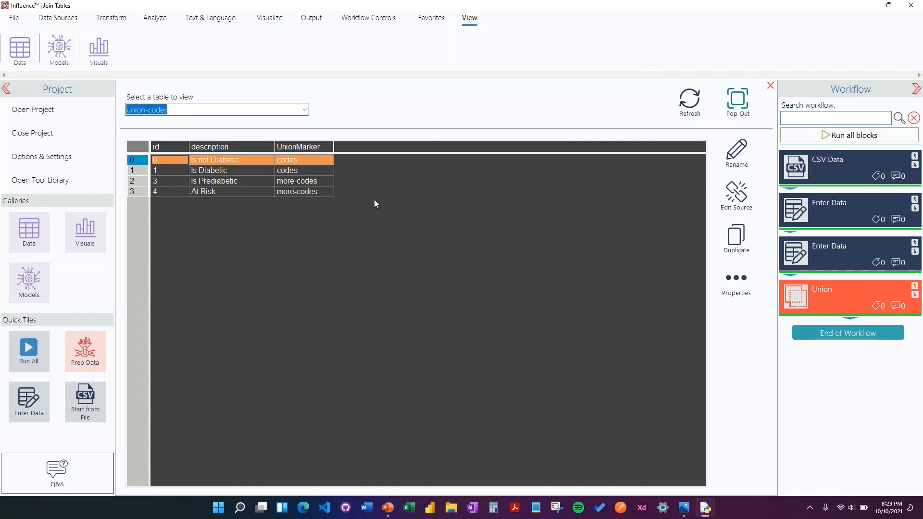
Step: Inspect the UnionMarker column of the union-codes table and close the data view
left_click(310, 147)
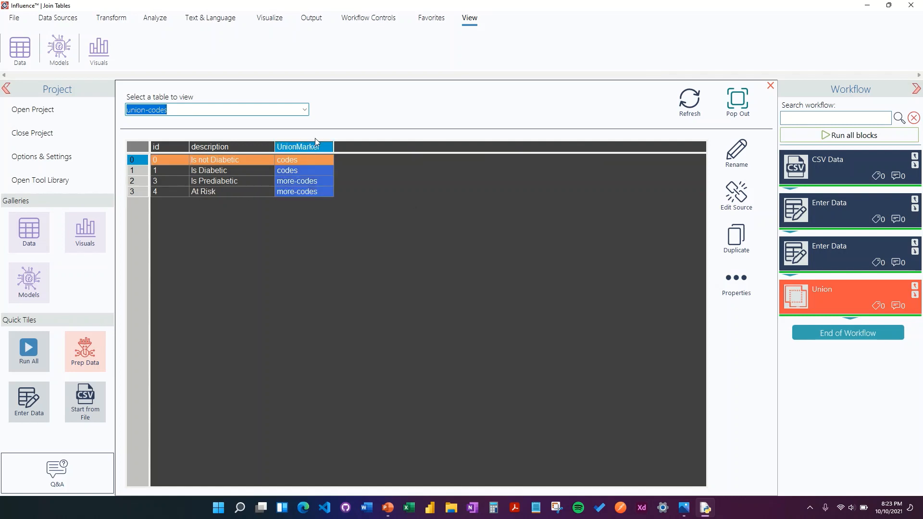
left_click(287, 160)
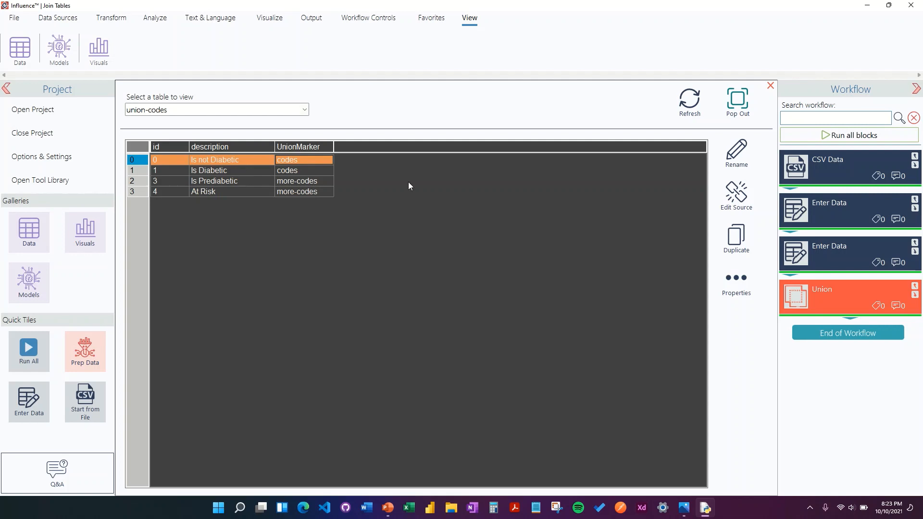
left_click(770, 85)
Step: Delete the Union block from the workflow
right_click(809, 295)
left_click(715, 441)
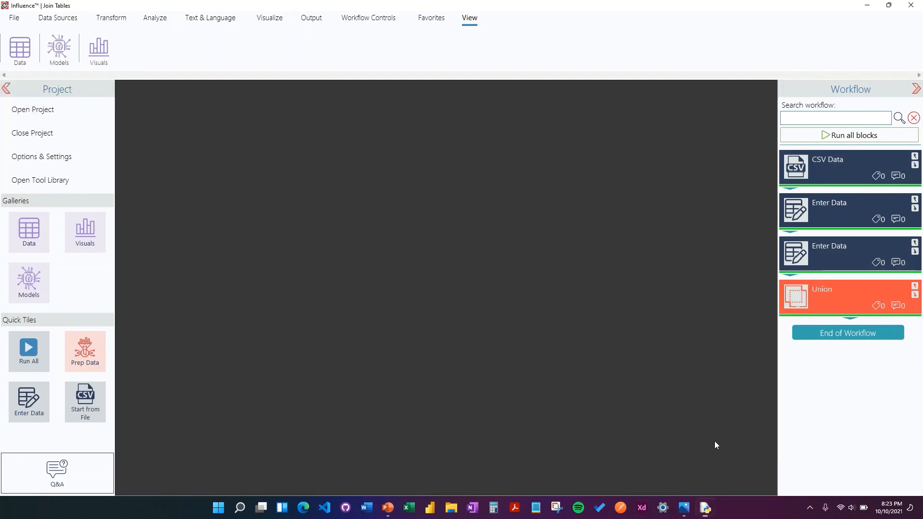
left_click(770, 376)
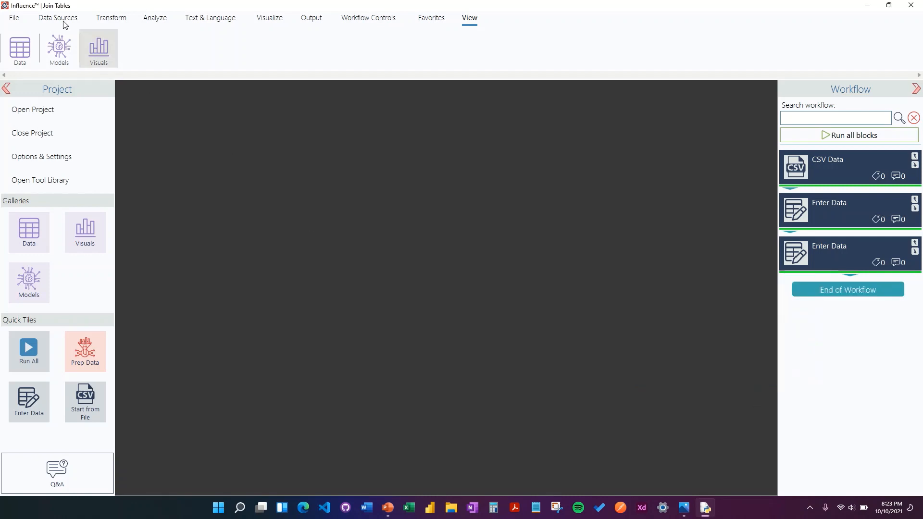
Step: Add a Zip block after the last Enter Data block in the workflow and open its configuration
left_click(111, 17)
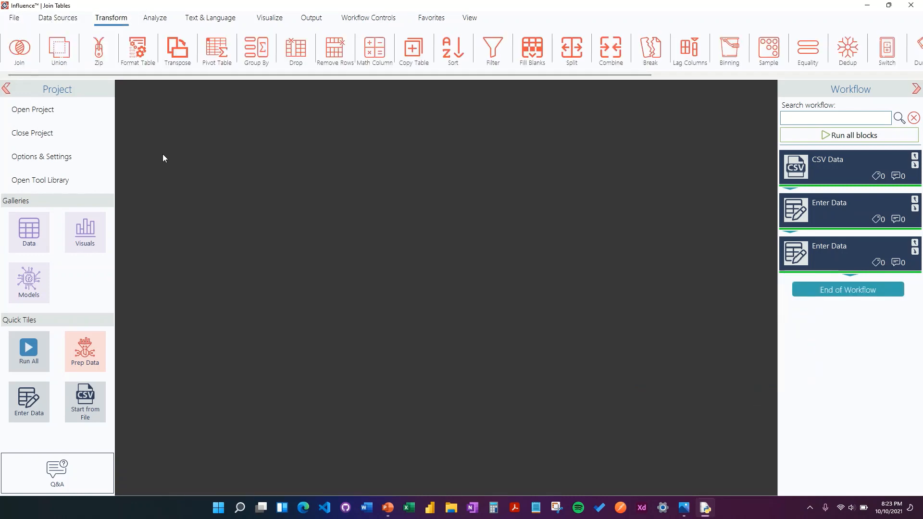
left_click_drag(96, 50, 785, 301)
left_click(797, 298)
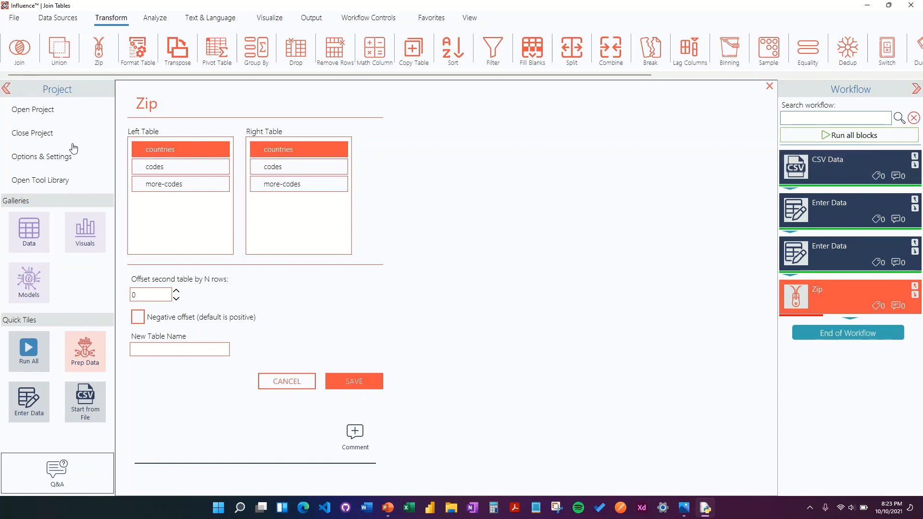
Step: Zip codes as the left table with more-codes as the right table, name the new table even-more-codes, and save
left_click(170, 168)
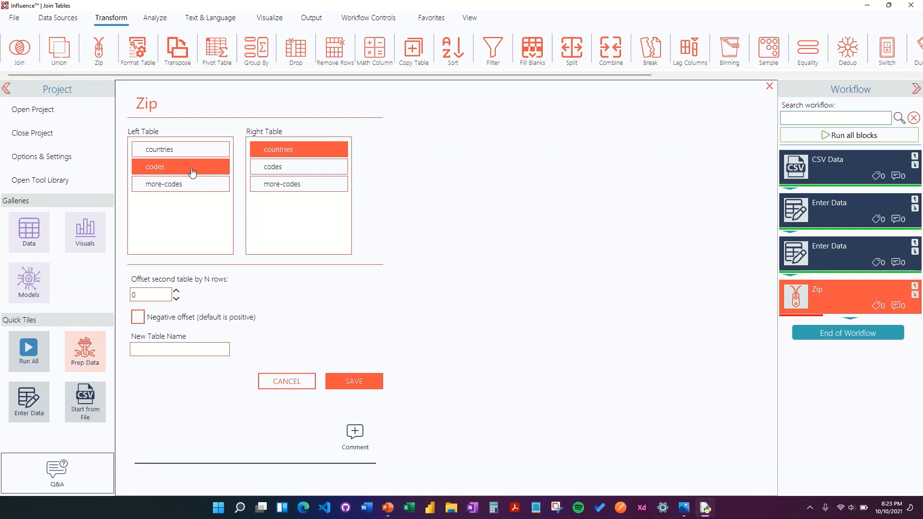
left_click(308, 185)
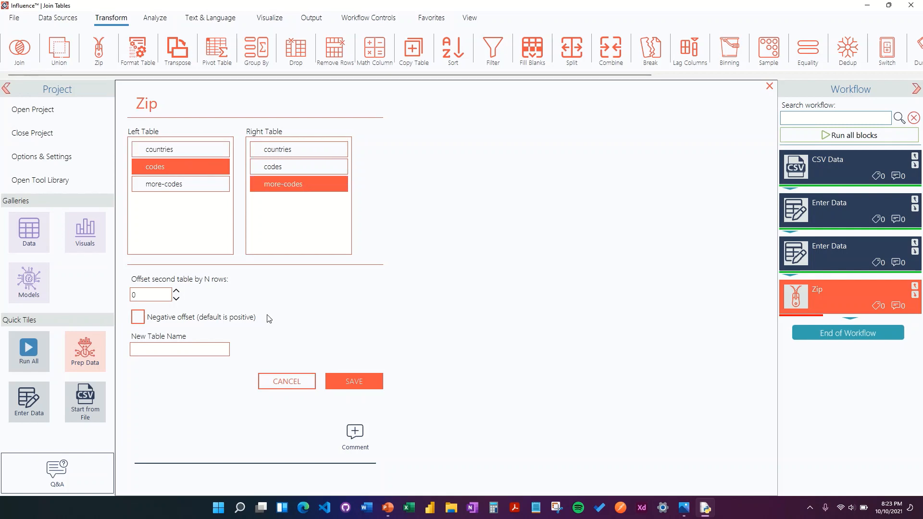
left_click(185, 345)
type("even-more-codes")
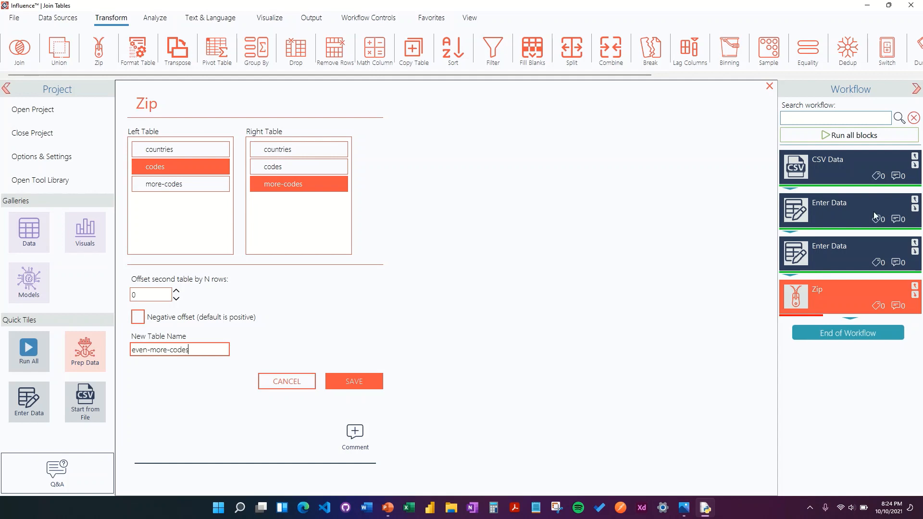
left_click(356, 384)
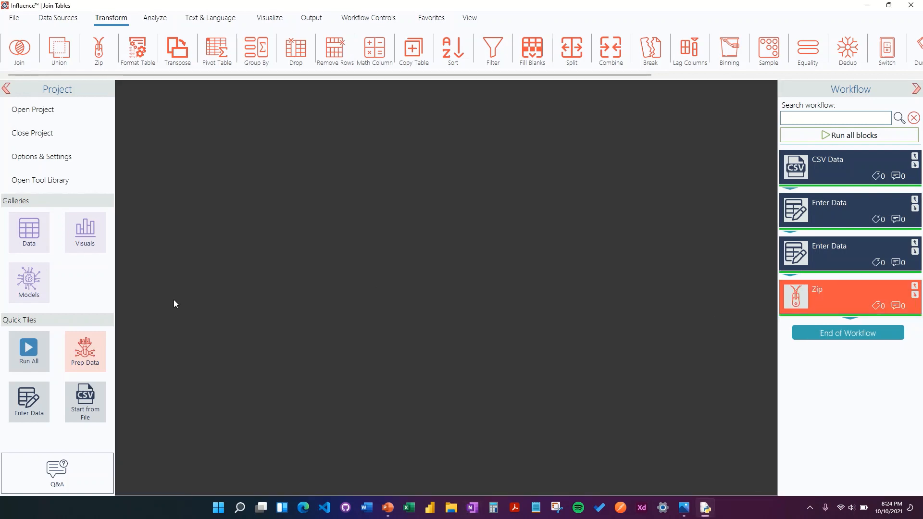
Step: Display the even-more-codes table in the data viewer, examine its side-by-side columns, and close the viewer
left_click(37, 237)
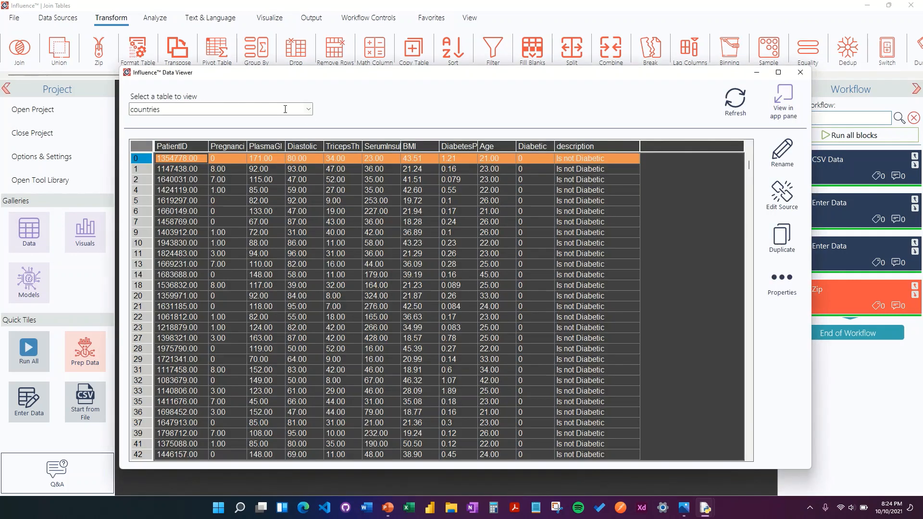
left_click(309, 109)
left_click(251, 144)
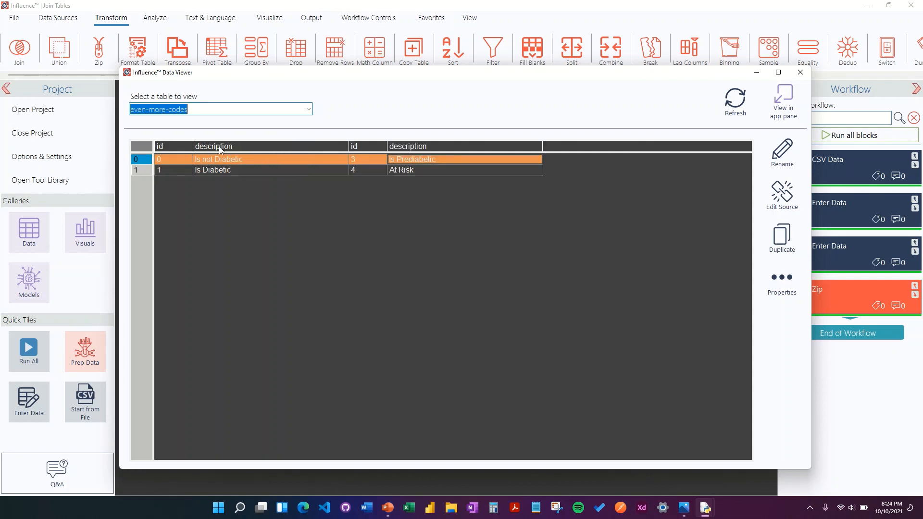
left_click(317, 204)
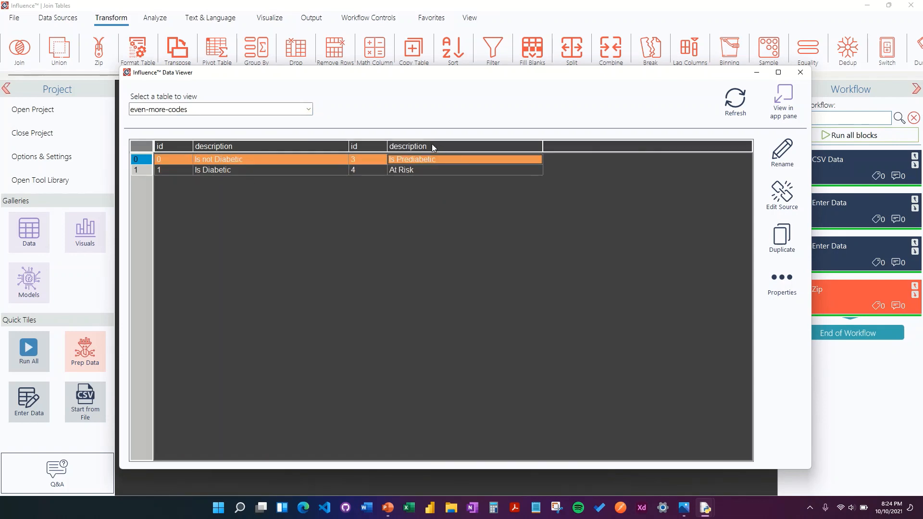
left_click(792, 111)
Step: Set the Zip block to offset the second table by 1 row, save it, and run all workflow blocks
right_click(797, 293)
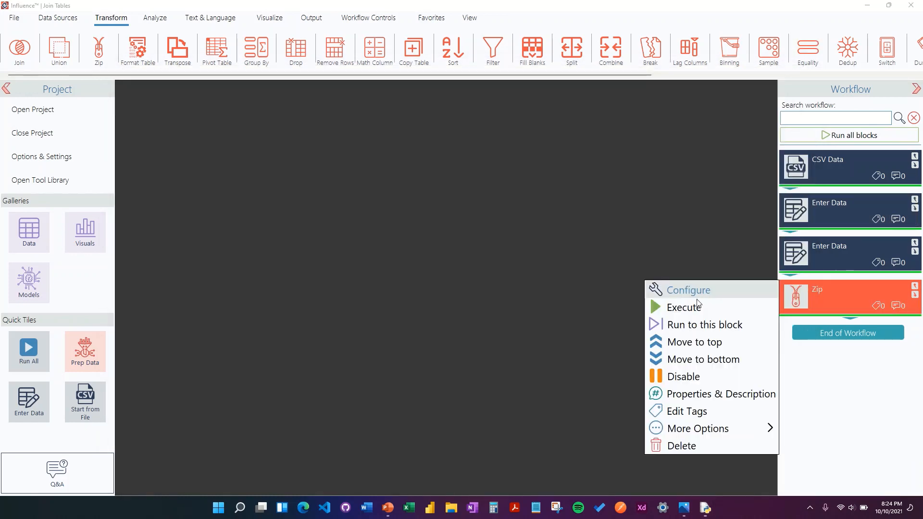
left_click(693, 290)
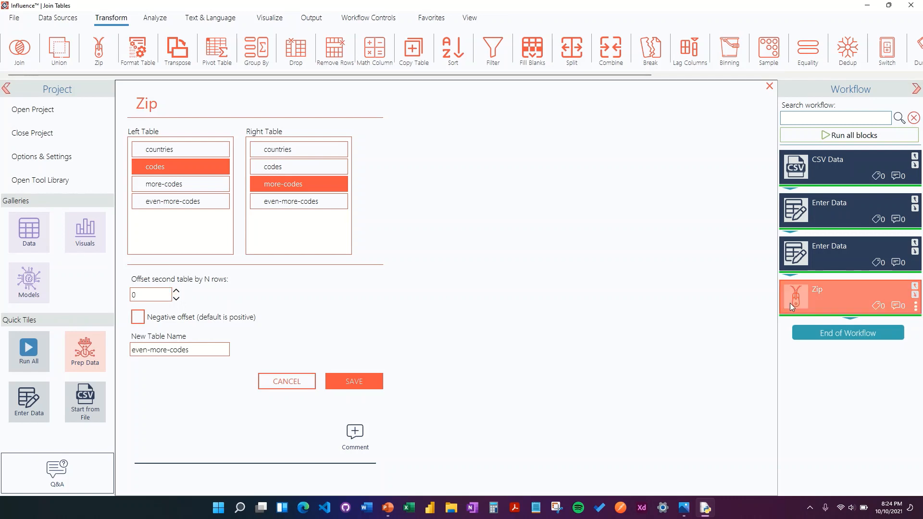
left_click(176, 292)
left_click(355, 380)
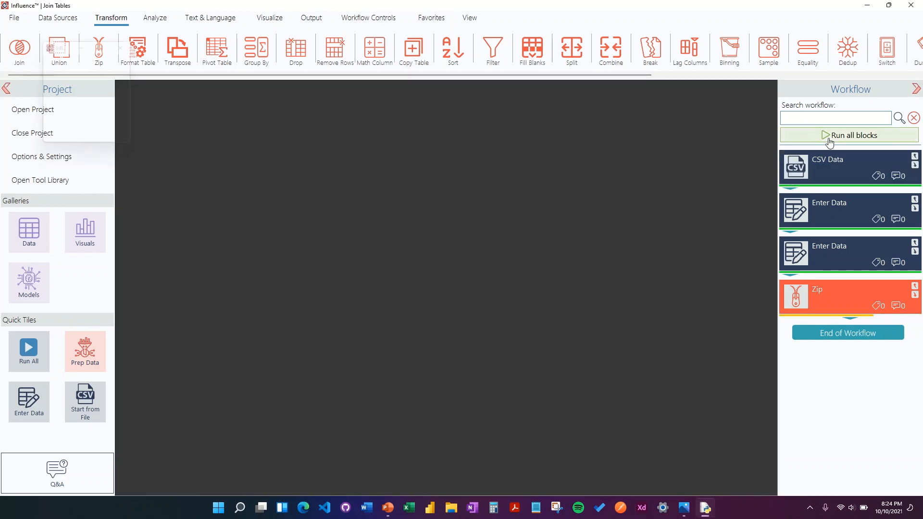
left_click(791, 136)
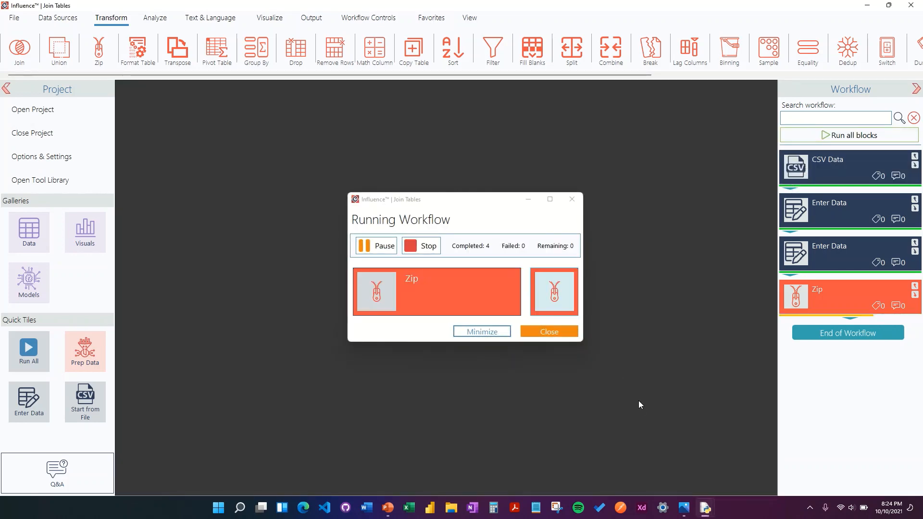
left_click(629, 402)
Step: Check the row alignment of even-more-codes with the 1-row offset in the data viewer and close it
left_click(37, 243)
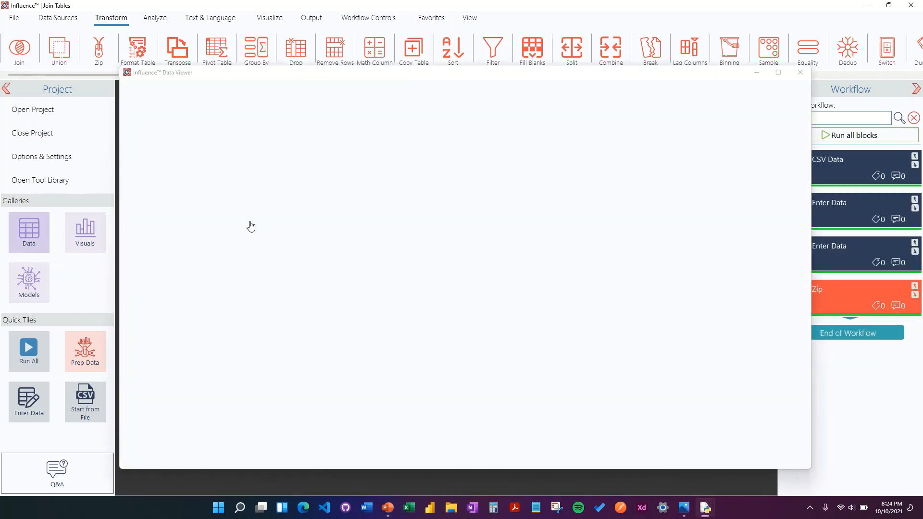
left_click(308, 110)
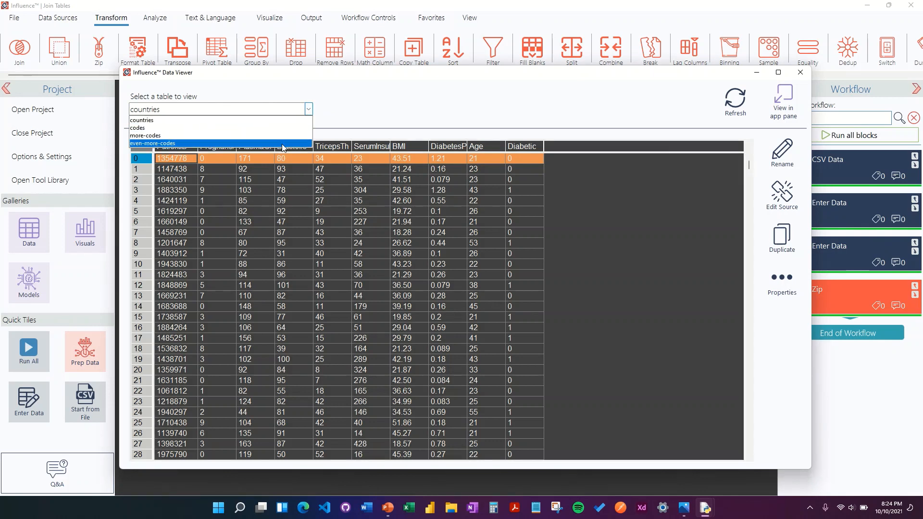
left_click(284, 146)
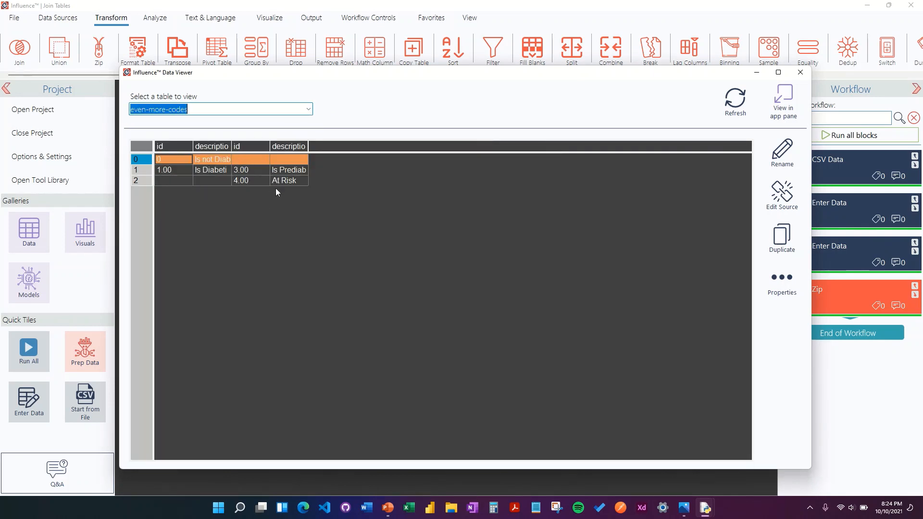
type("x")
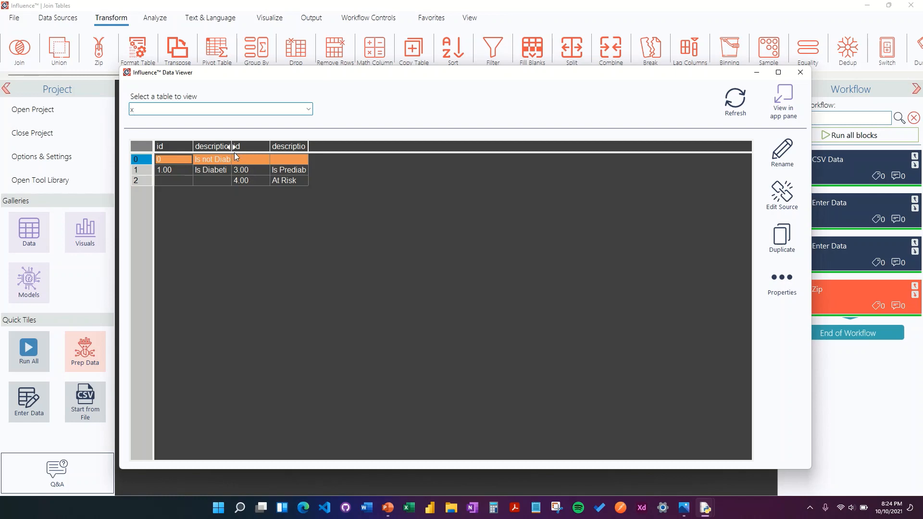
left_click(801, 72)
Step: Turn on the negative offset option in the Zip block and save the configuration
right_click(798, 293)
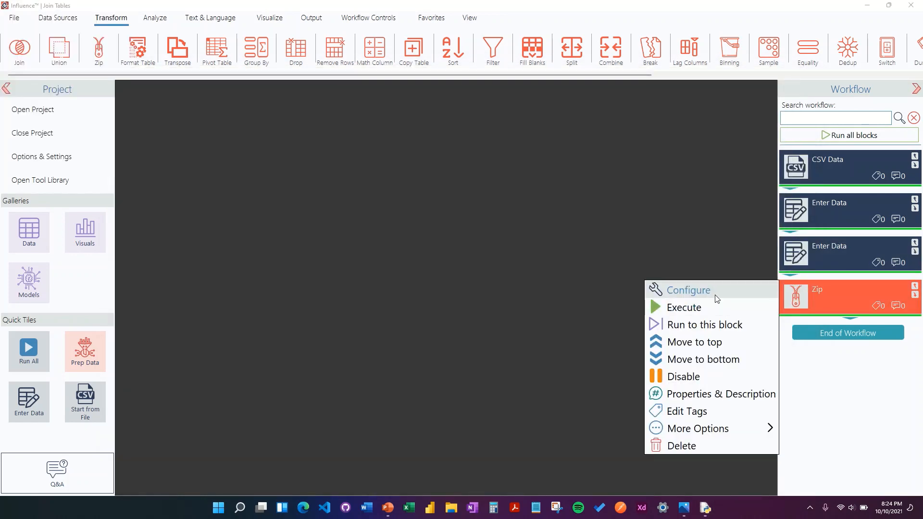
left_click(714, 291)
left_click(137, 317)
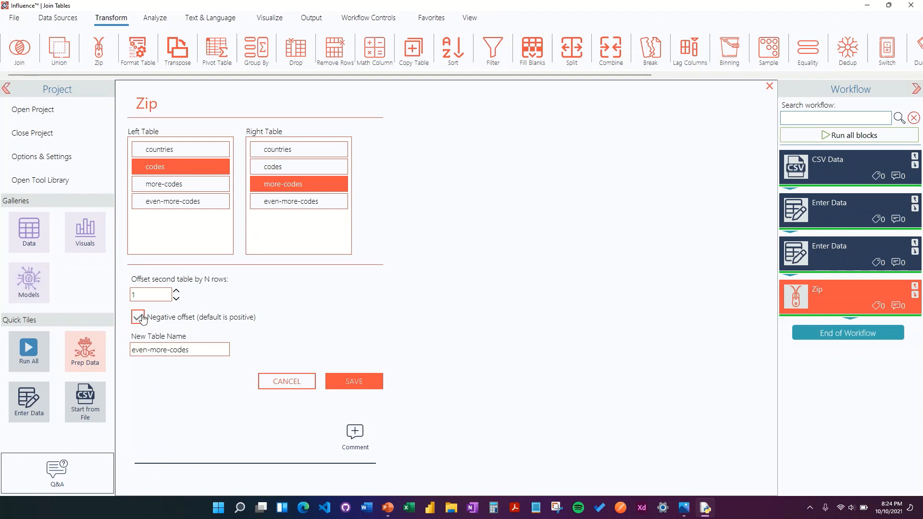
left_click(354, 381)
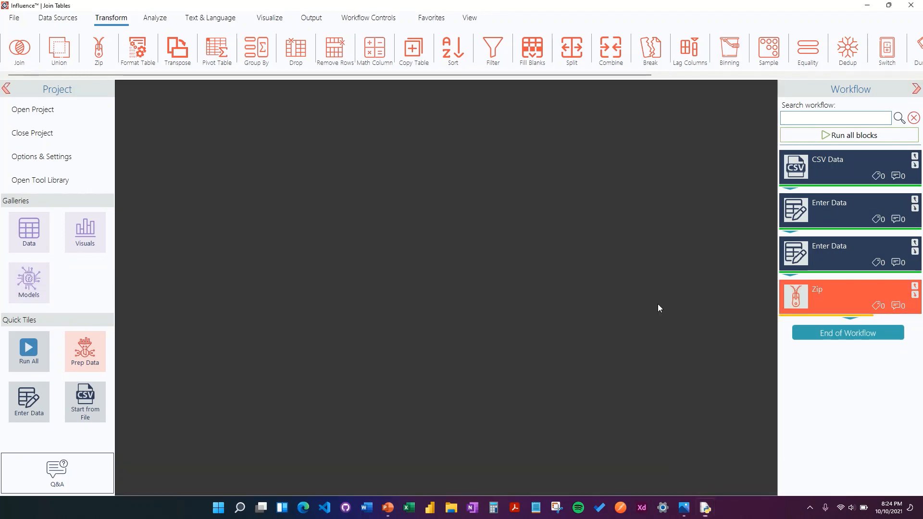
Step: Examine the even-more-codes table with the negative offset applied in the data viewer and close it
left_click(46, 233)
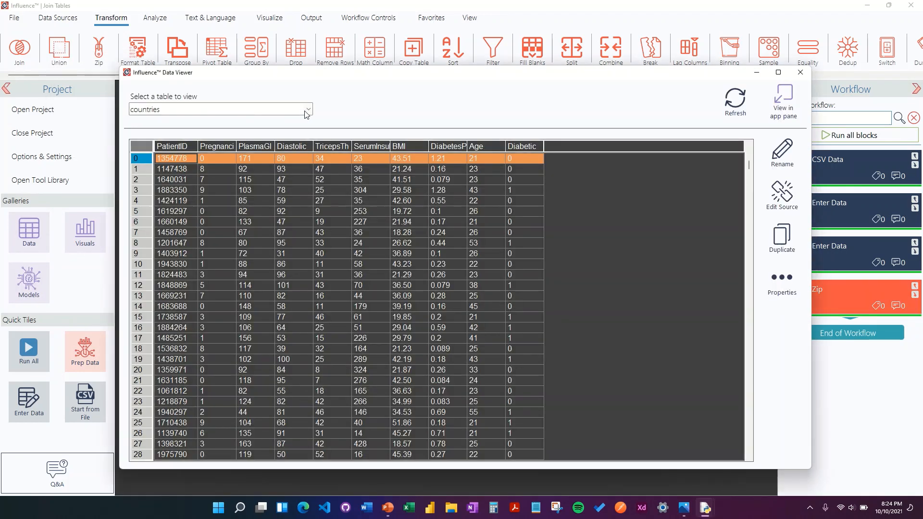
left_click(307, 110)
left_click(256, 144)
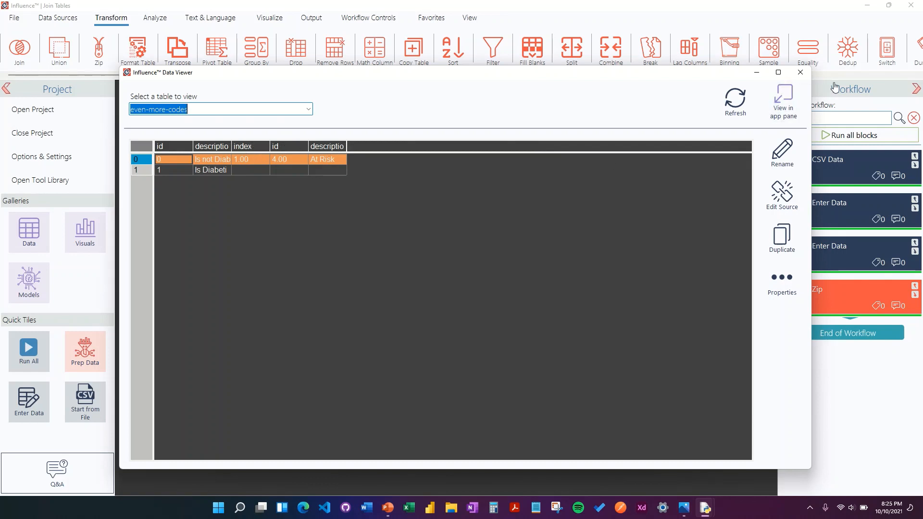
left_click(800, 72)
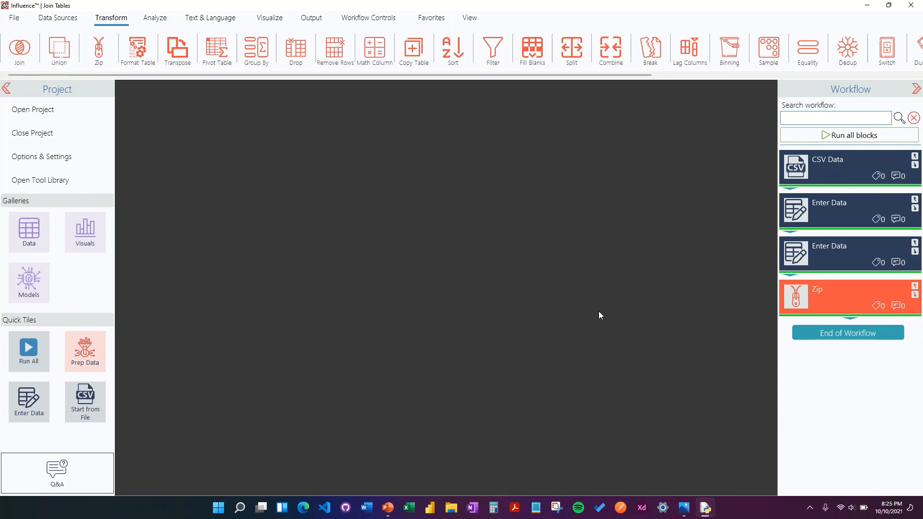
left_click(57, 18)
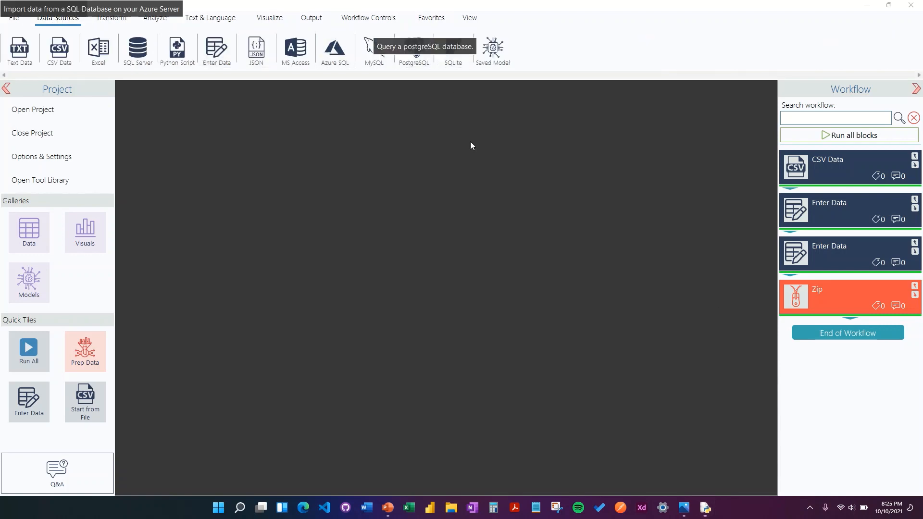